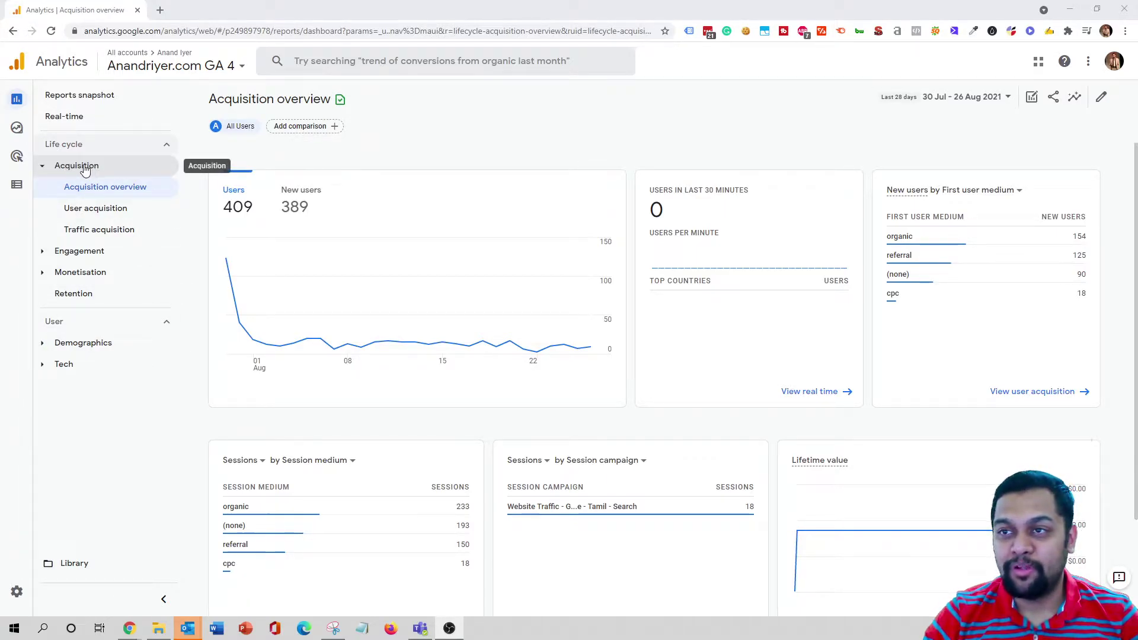
pyautogui.click(48, 102)
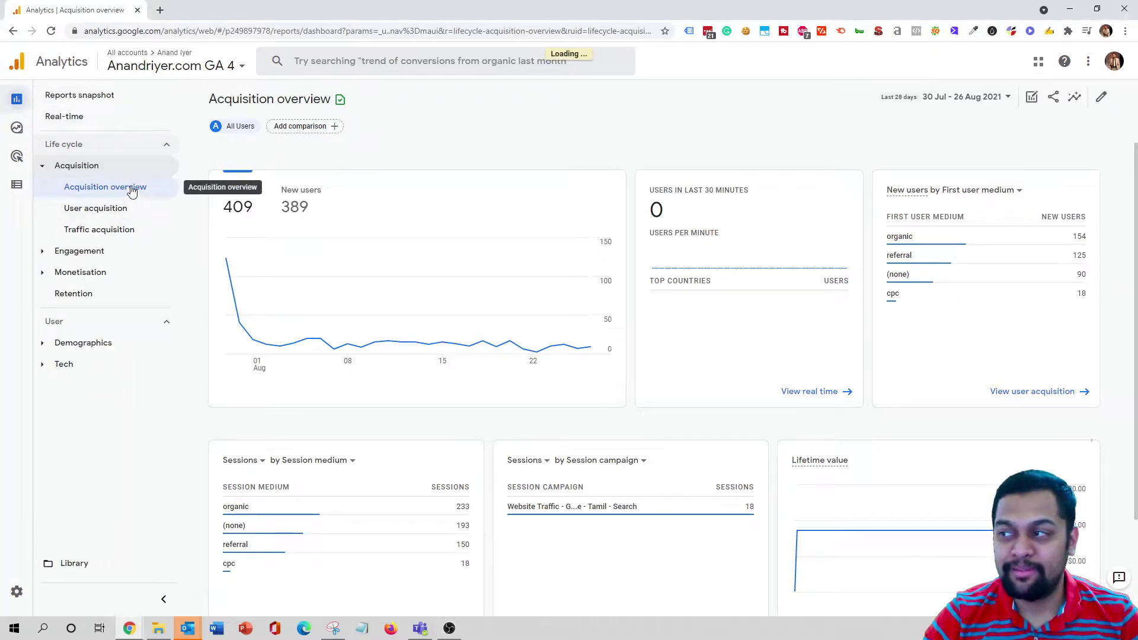
pyautogui.click(113, 189)
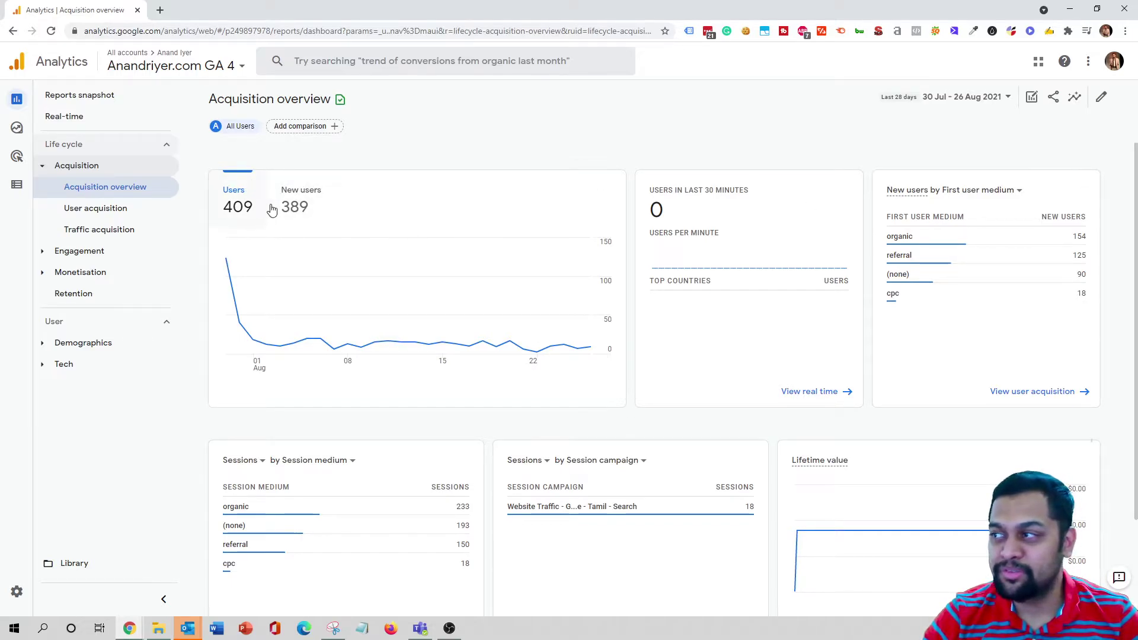
pyautogui.scroll(-2, 596, 272)
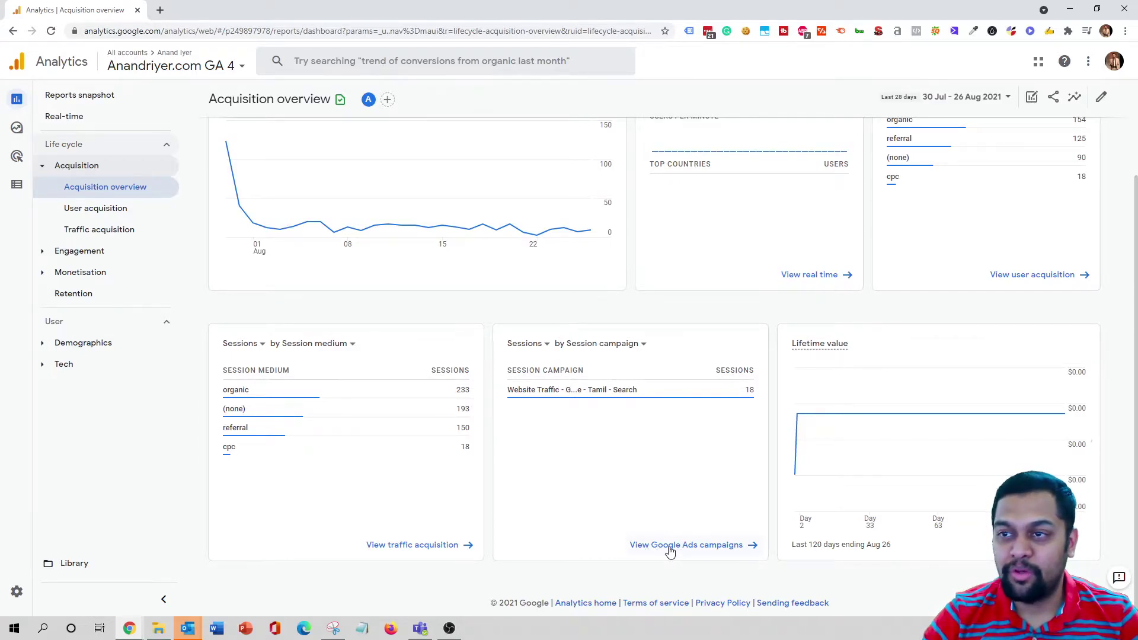
# - Open the Google Ads campaigns report, showing one Search campaign with 70 clicks and $24.47 cost
pyautogui.click(670, 550)
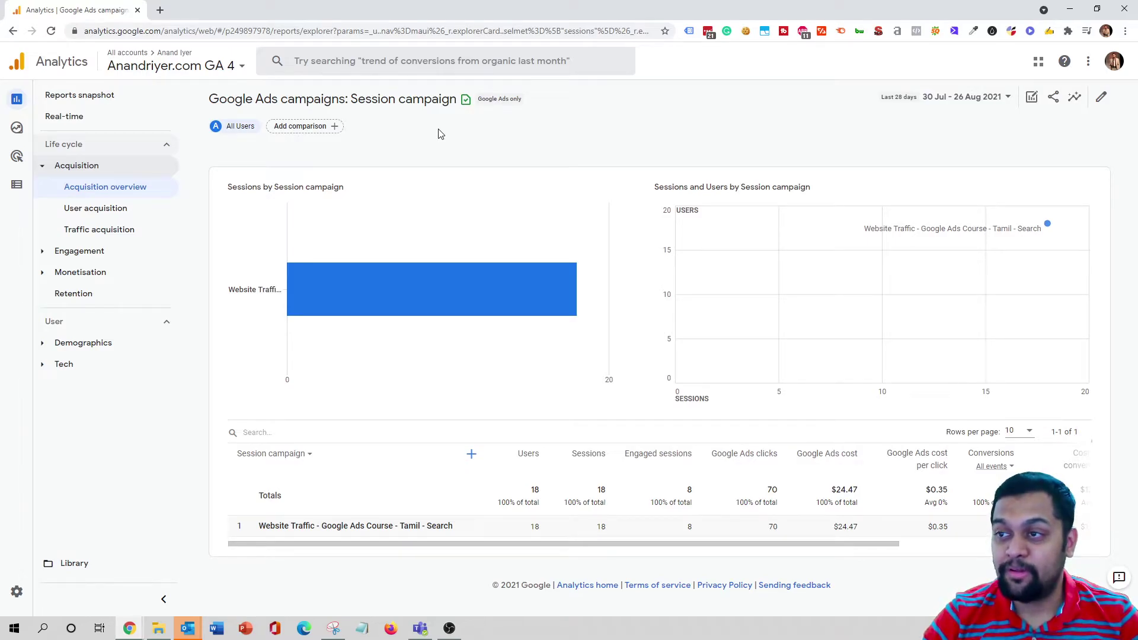
pyautogui.moveTo(399, 306)
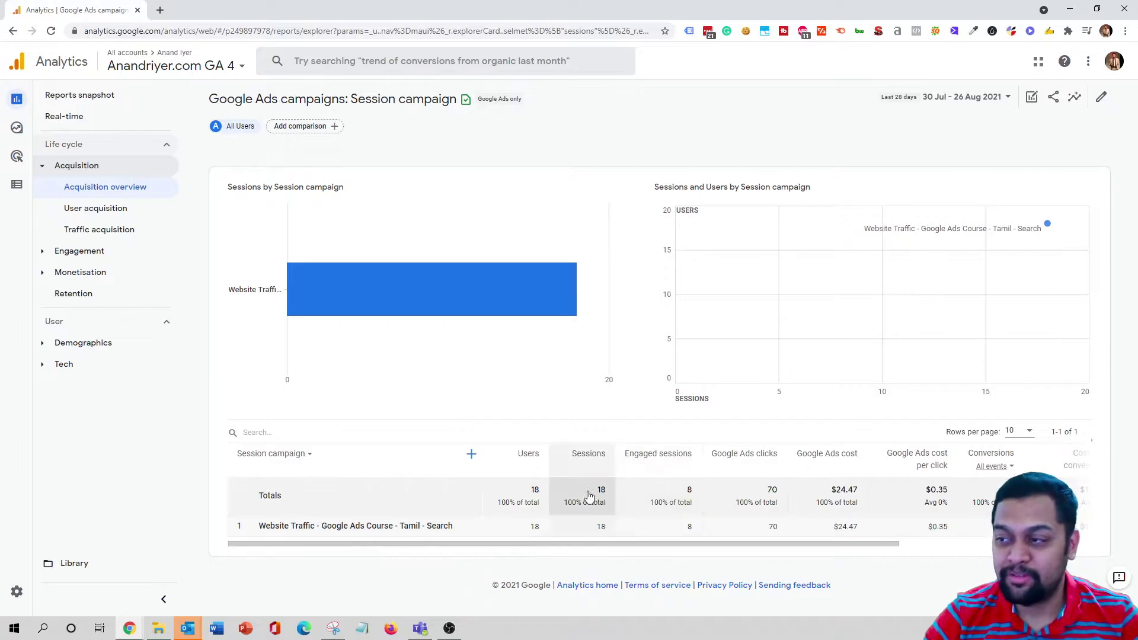
pyautogui.moveTo(532, 461)
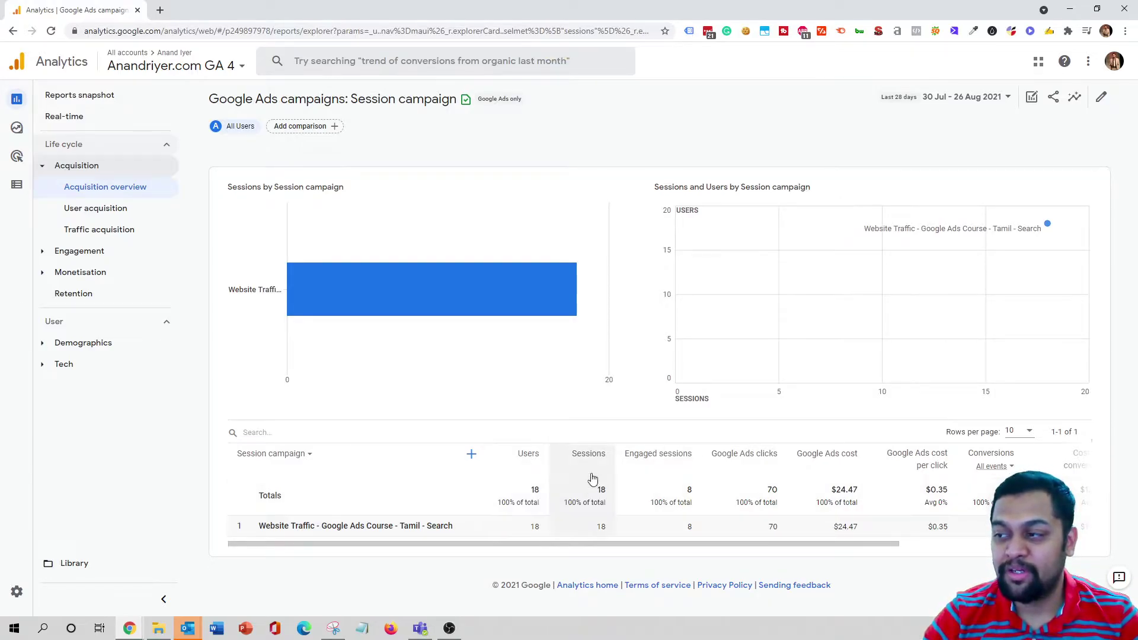
pyautogui.moveTo(592, 461)
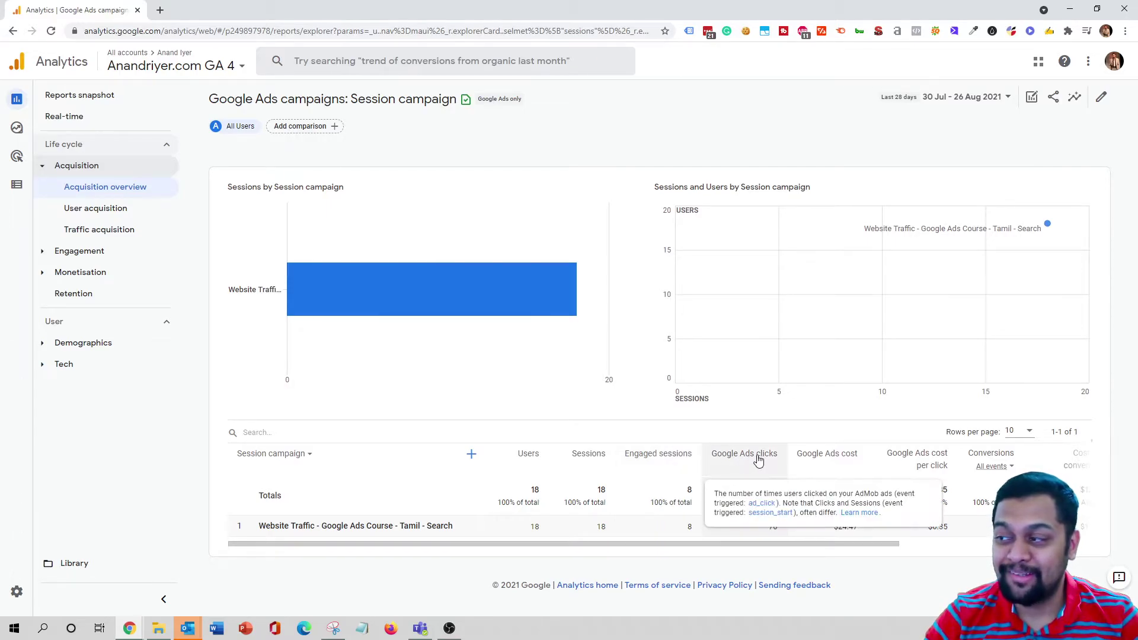
pyautogui.moveTo(841, 491)
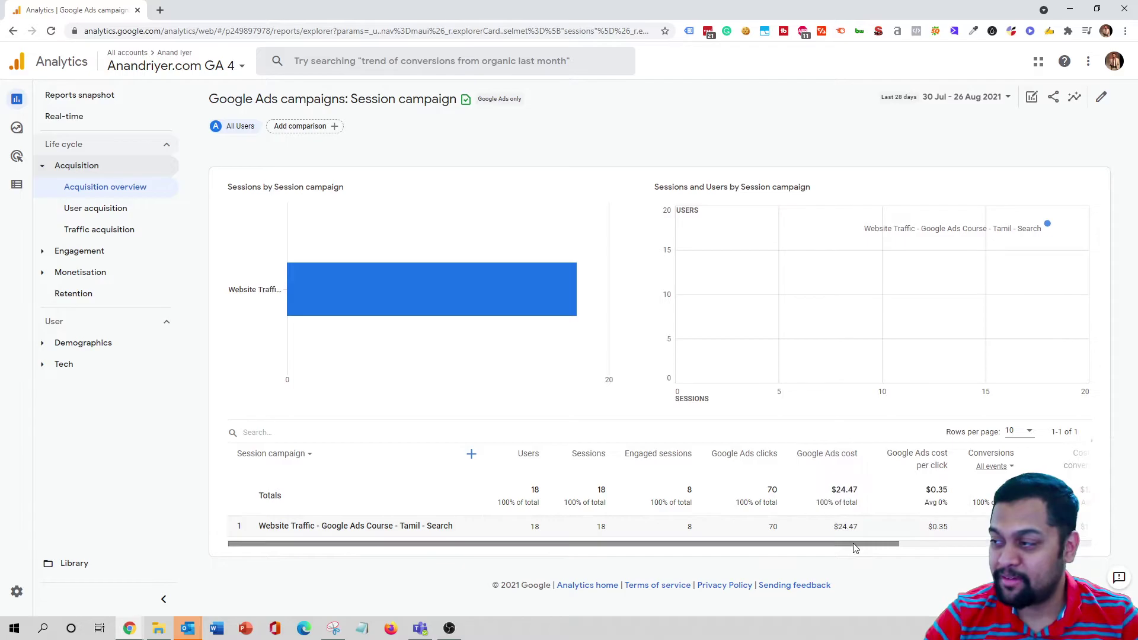
pyautogui.moveTo(853, 543); pyautogui.dragTo(1012, 545)
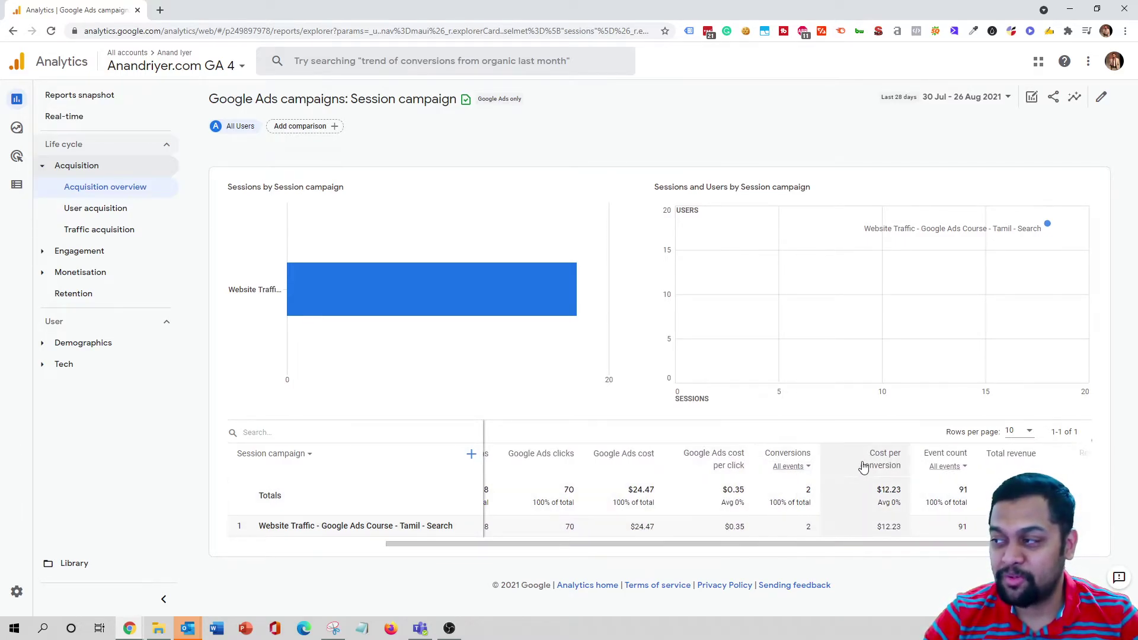
pyautogui.moveTo(929, 549); pyautogui.dragTo(963, 548)
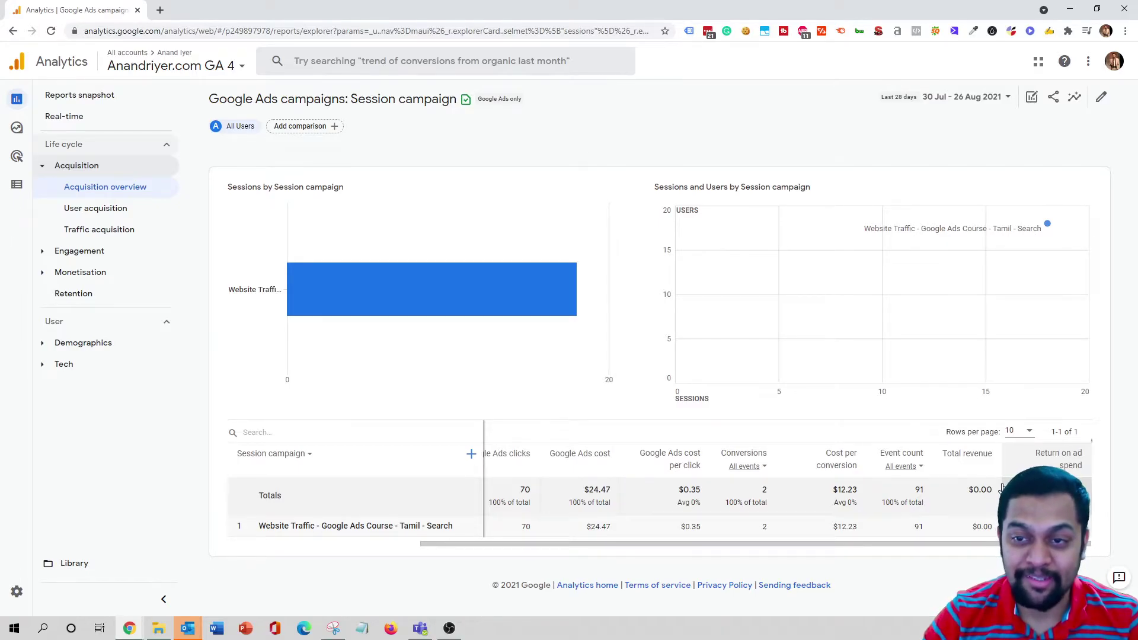
pyautogui.moveTo(895, 545); pyautogui.dragTo(703, 550)
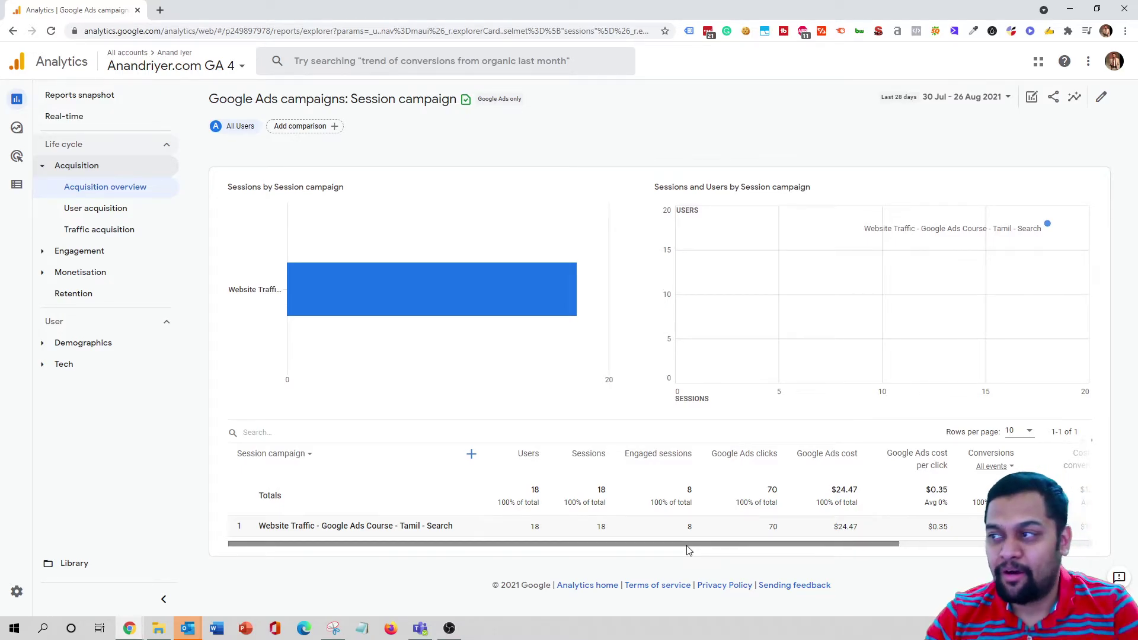
# - Break the campaigns table down by Session Google Ads ad group name, then reopen the row-dimension list
pyautogui.click(290, 461)
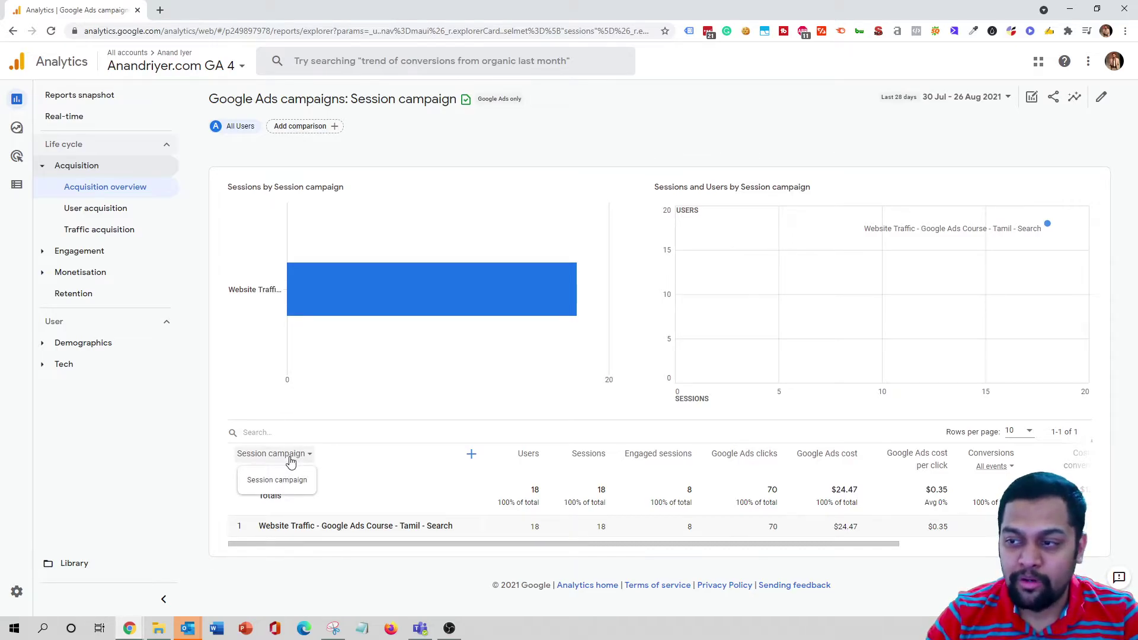
pyautogui.click(290, 460)
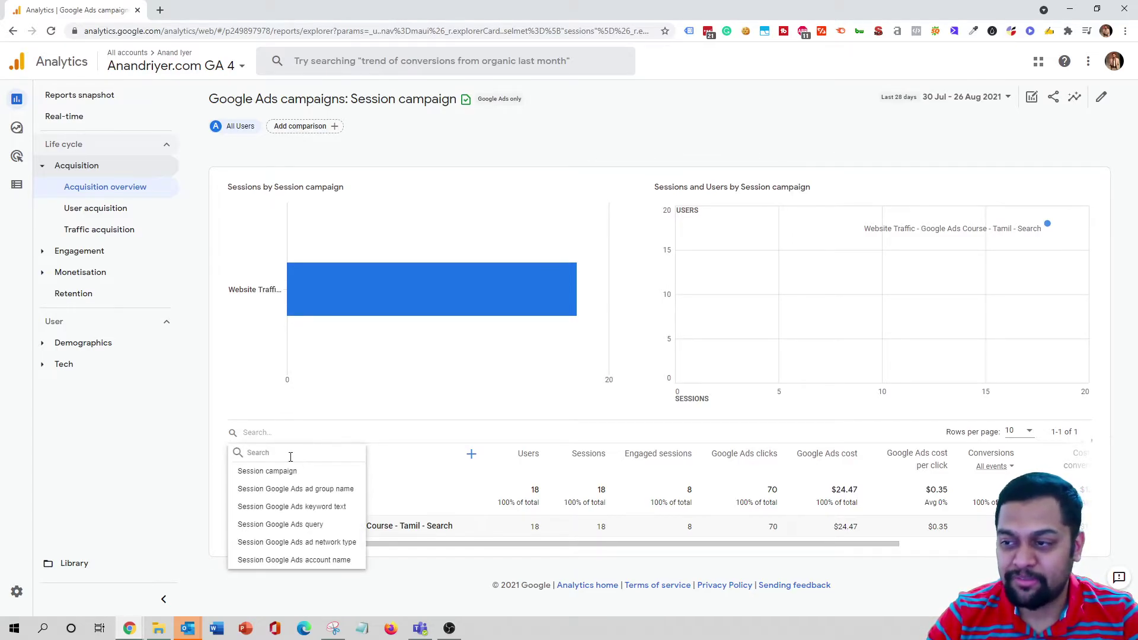
pyautogui.click(291, 489)
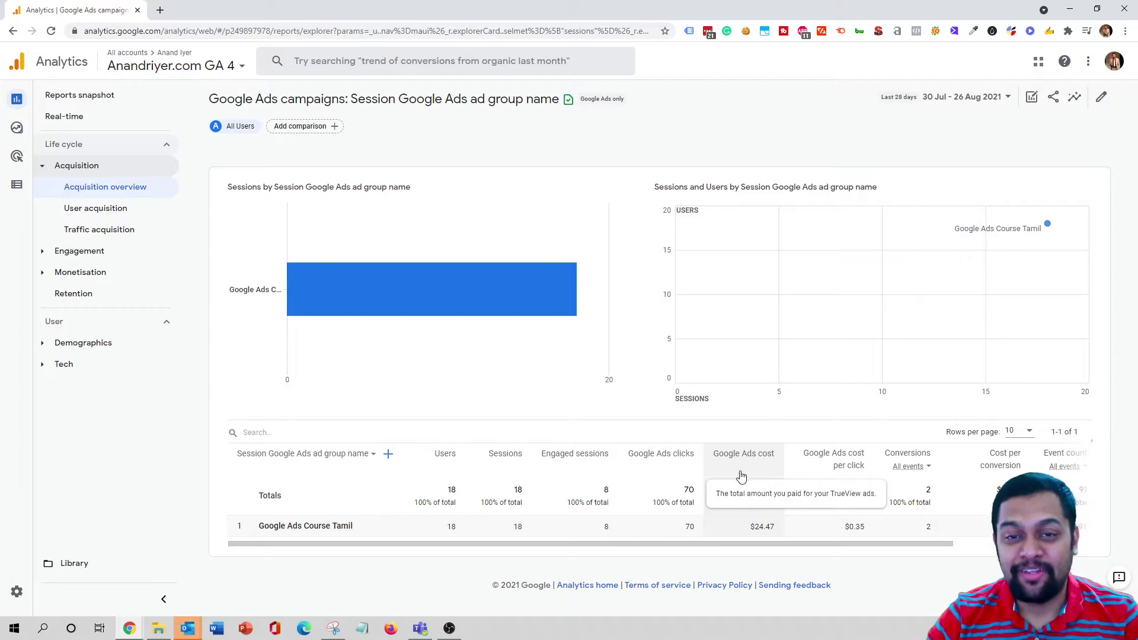
pyautogui.click(330, 461)
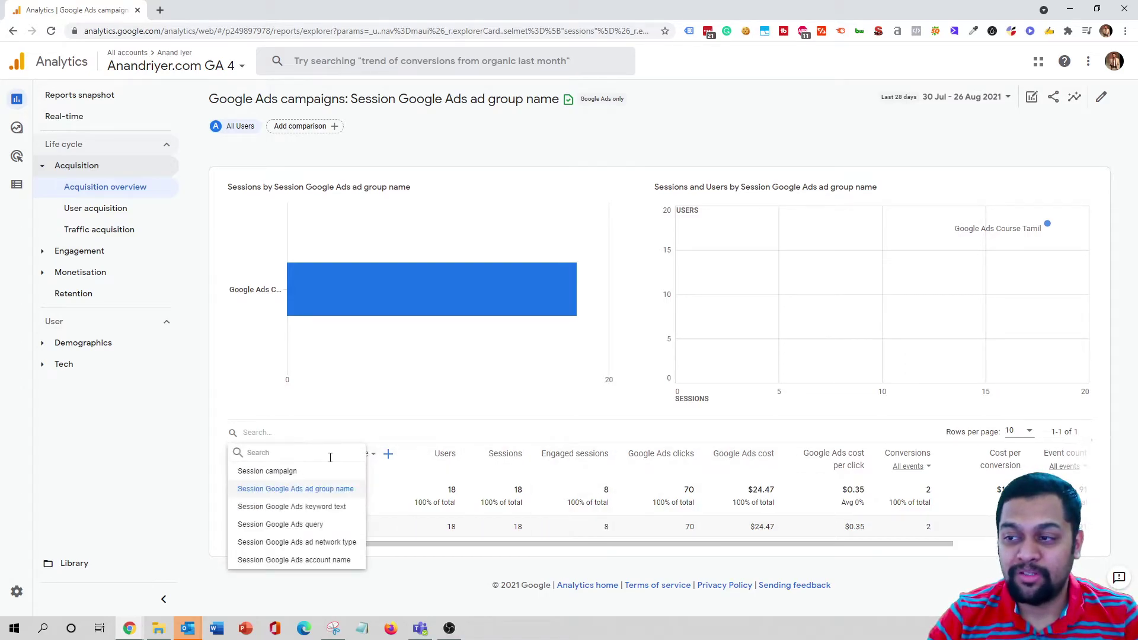
pyautogui.click(309, 507)
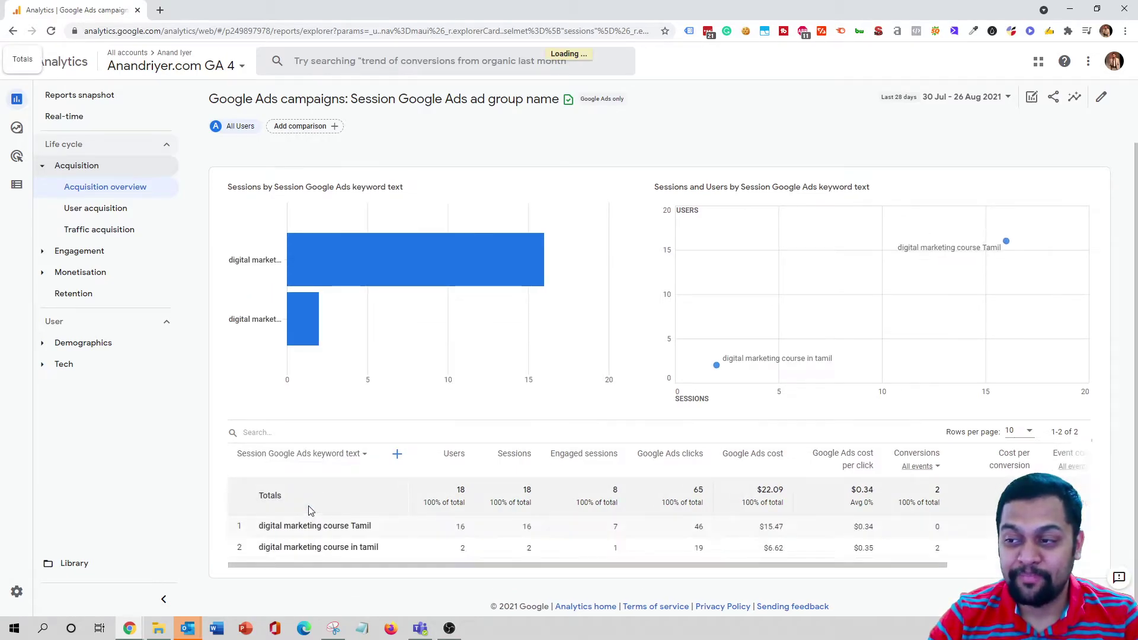
pyautogui.scroll(-1, 569, 549)
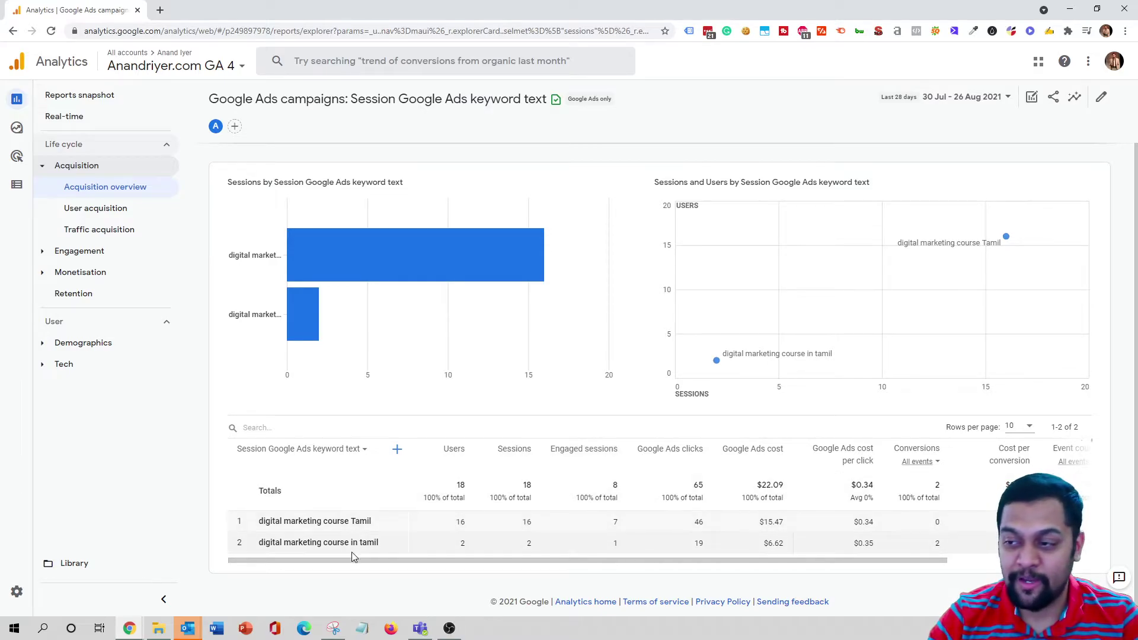
pyautogui.moveTo(352, 560); pyautogui.dragTo(471, 563)
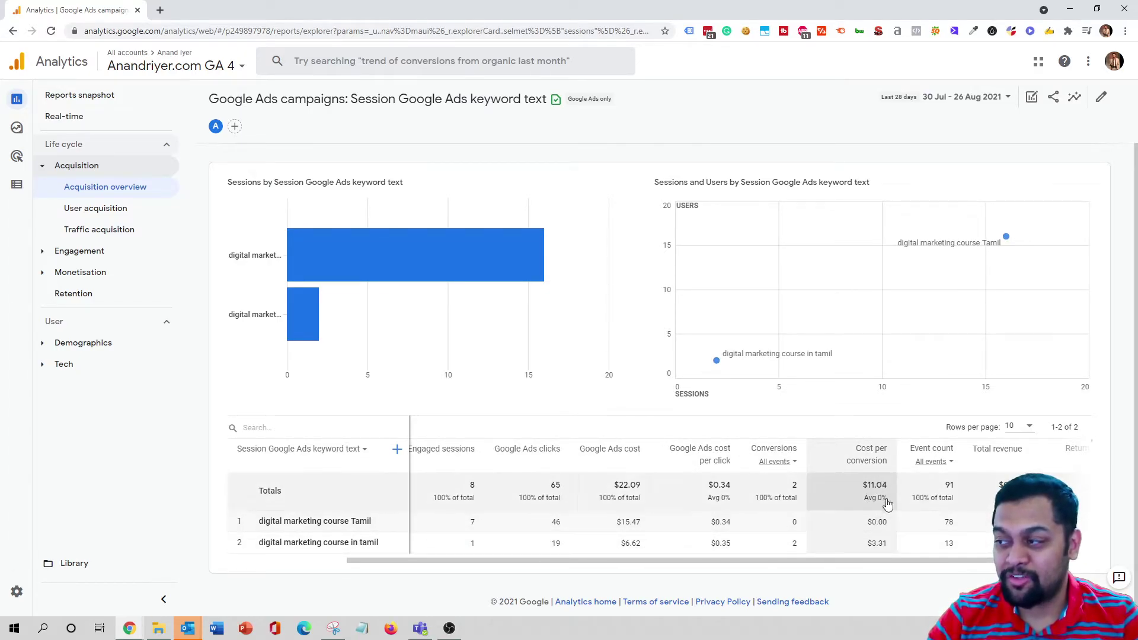
pyautogui.moveTo(912, 563); pyautogui.dragTo(813, 563)
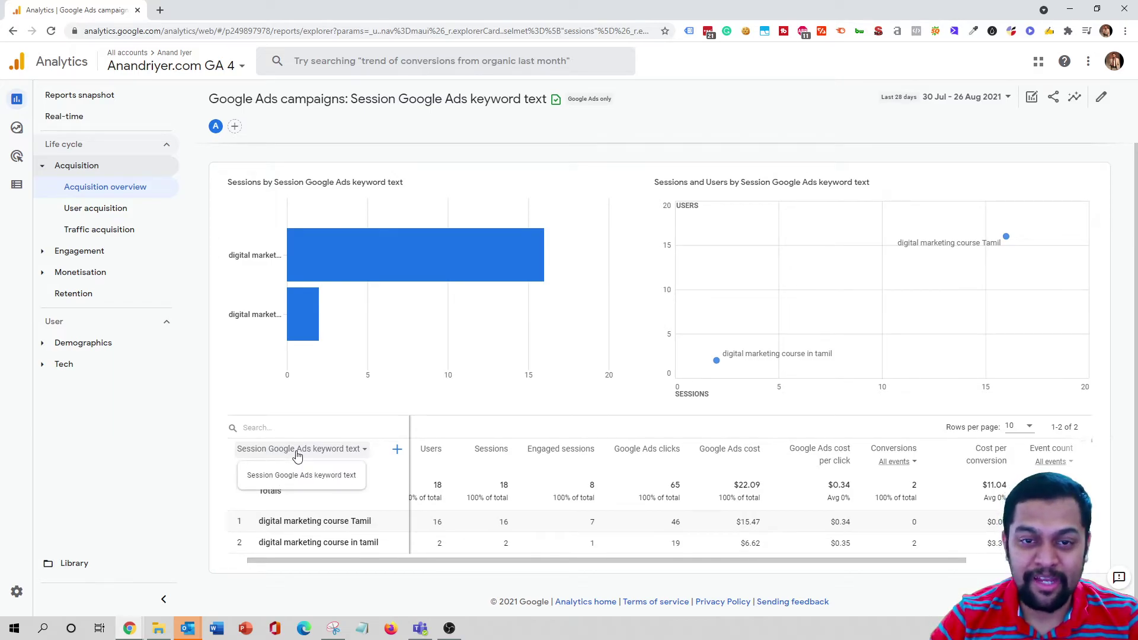
# - Switch the row dimension to Session Google Ads query and scroll through the 12 query rows
pyautogui.click(298, 451)
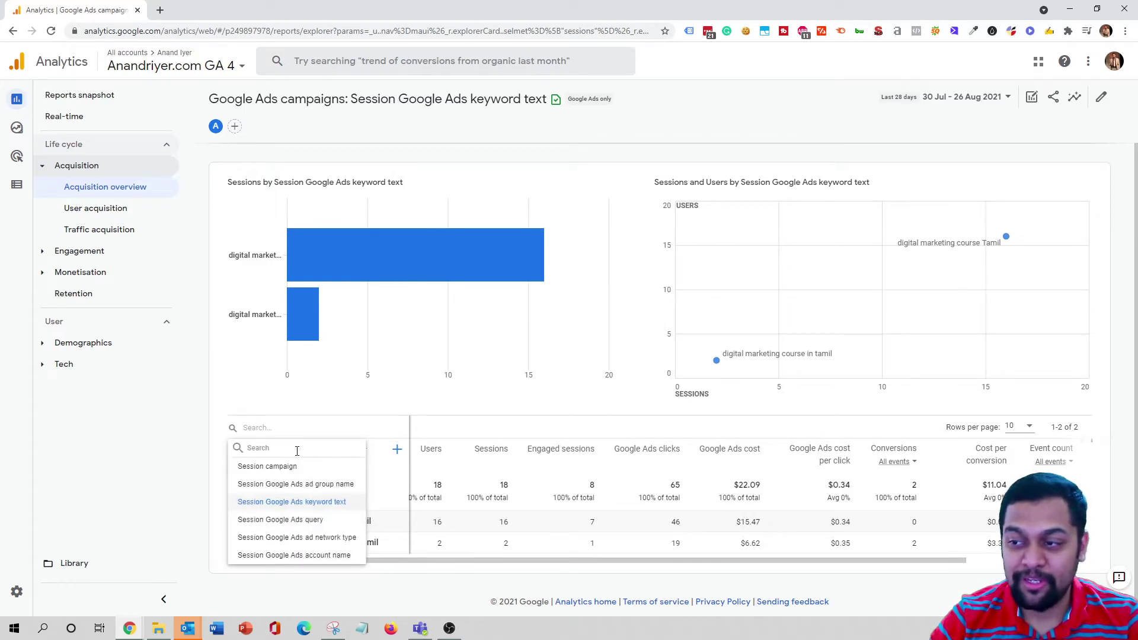
pyautogui.click(307, 521)
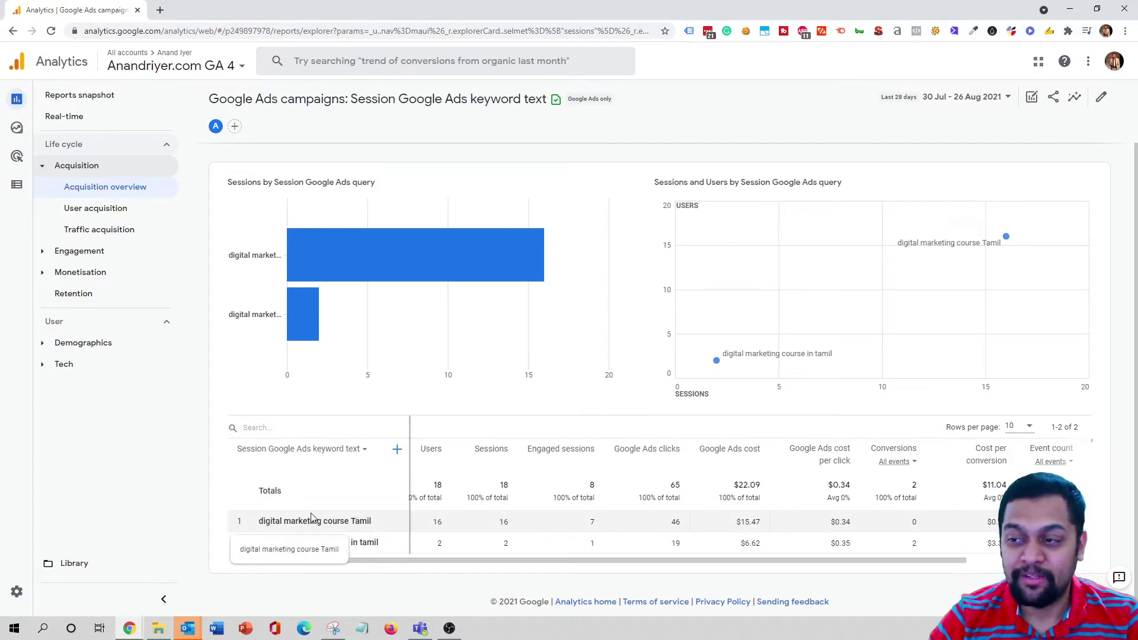
pyautogui.scroll(-3, 438, 510)
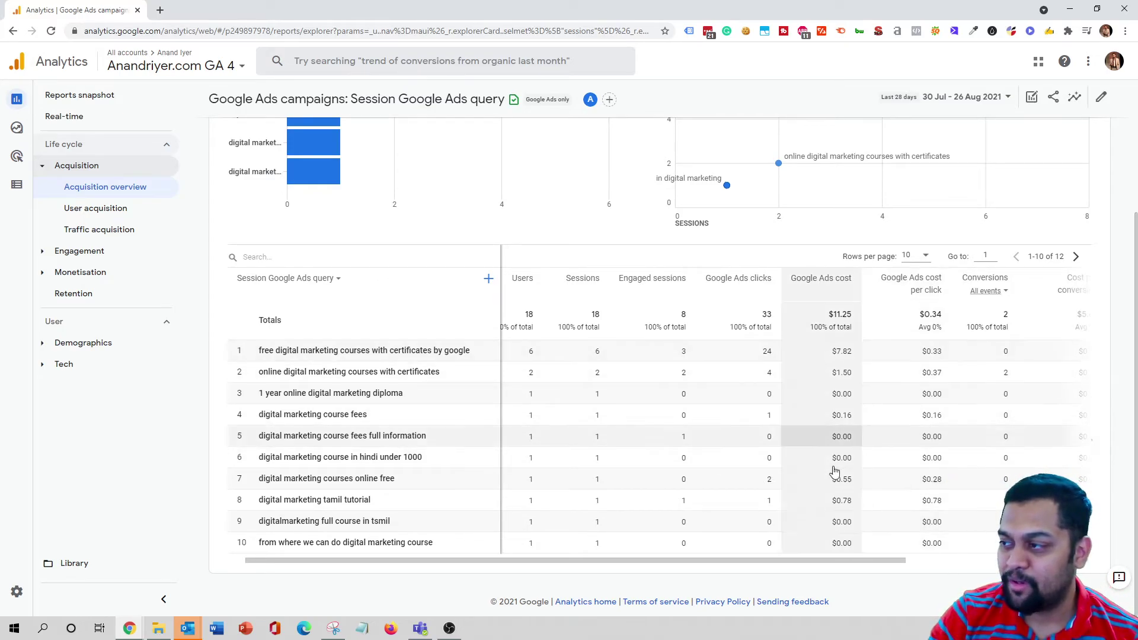
# - Scroll the query table right to check cost per conversion, then bring up the secondary dimension list
pyautogui.moveTo(806, 565); pyautogui.dragTo(992, 565)
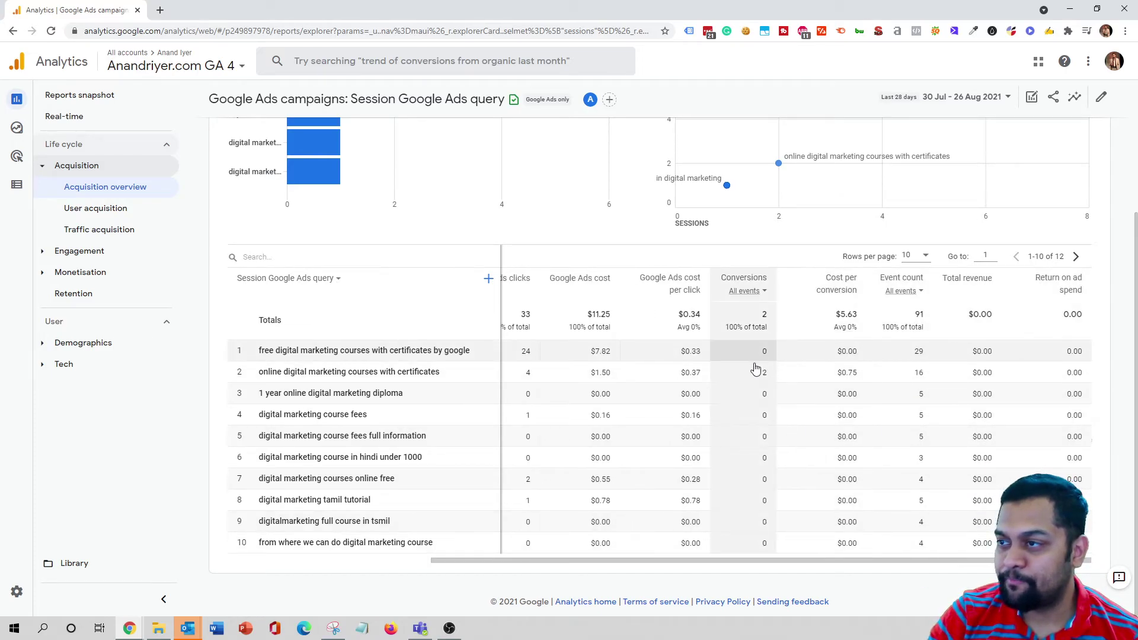
pyautogui.scroll(3, 599, 496)
pyautogui.scroll(-2, 599, 497)
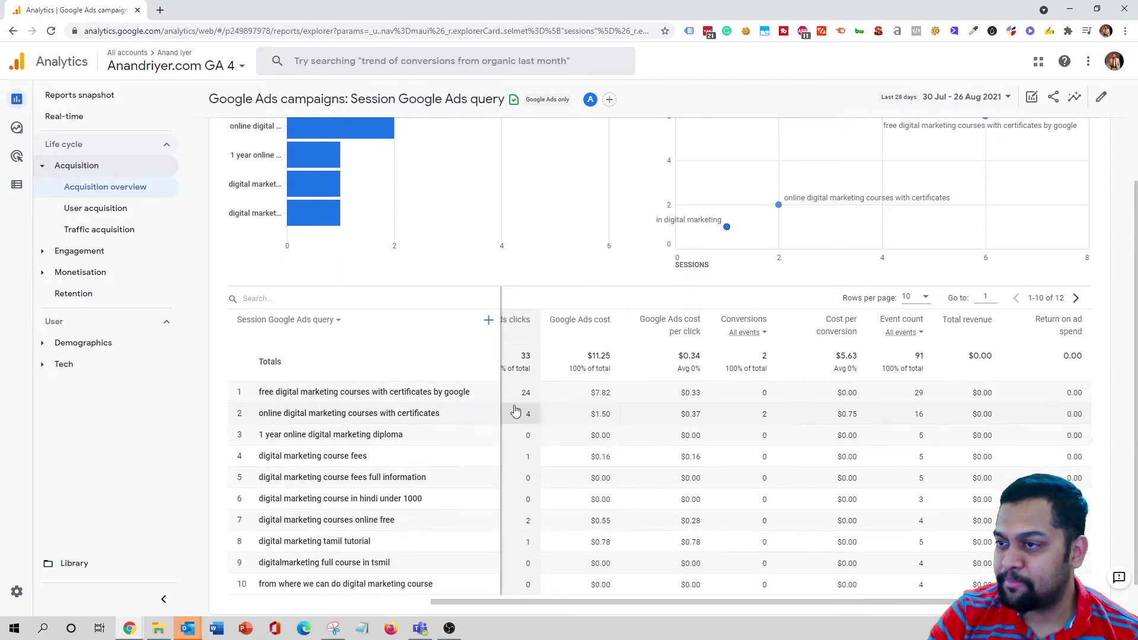
pyautogui.click(488, 323)
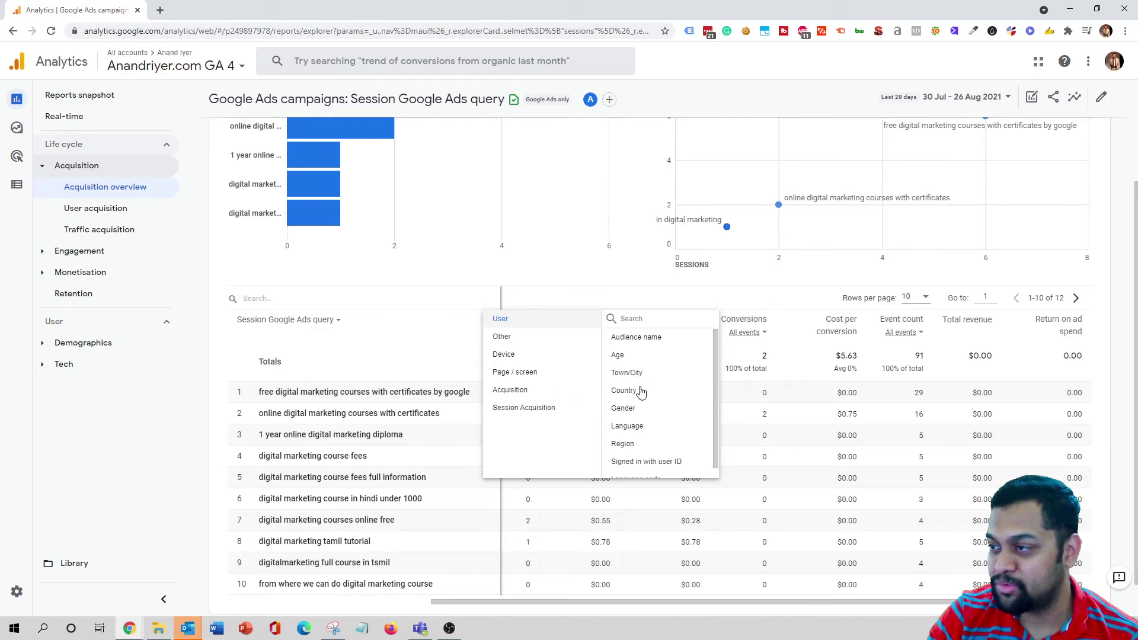
# - Add Town/City as the secondary dimension and review cities like Lucknow, Patna and Bhopal
pyautogui.click(643, 375)
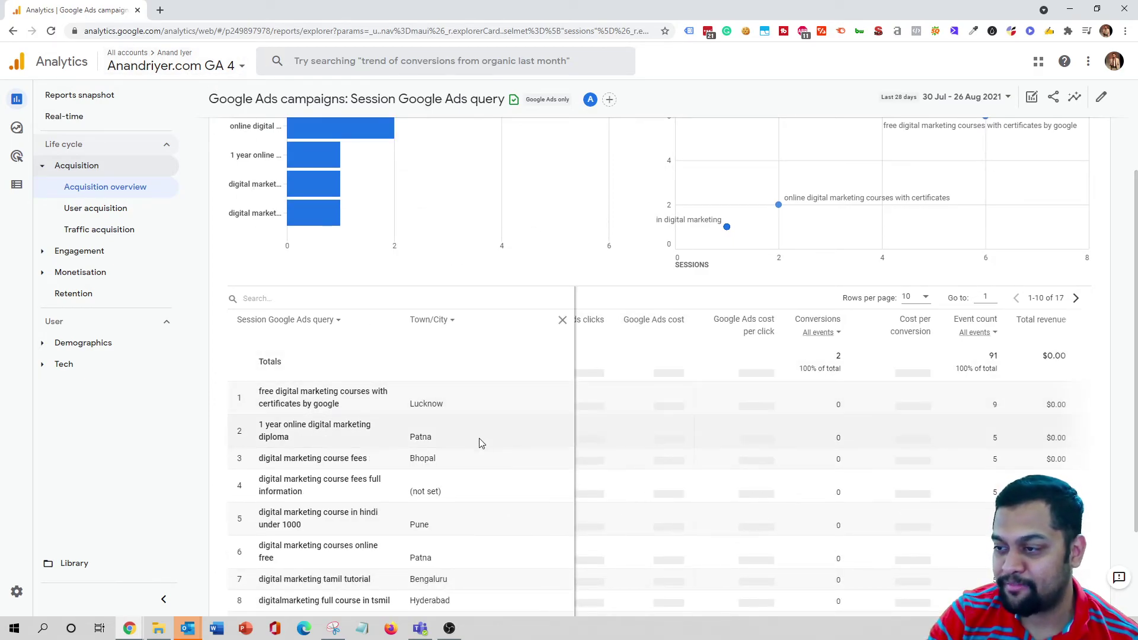
pyautogui.scroll(-3, 479, 431)
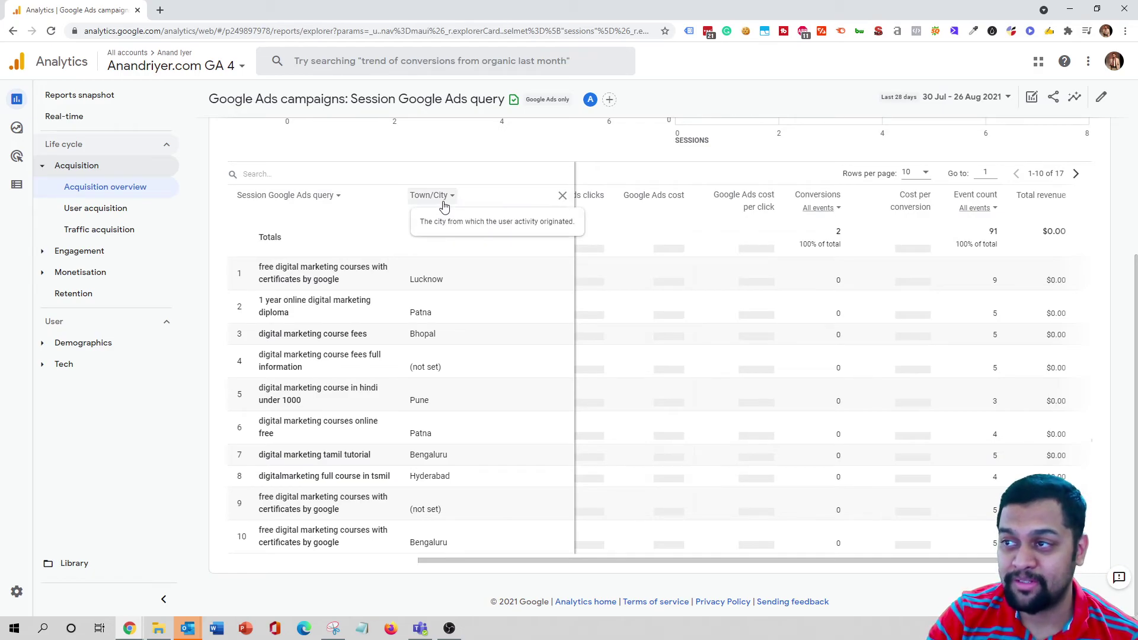
pyautogui.scroll(6, 464, 356)
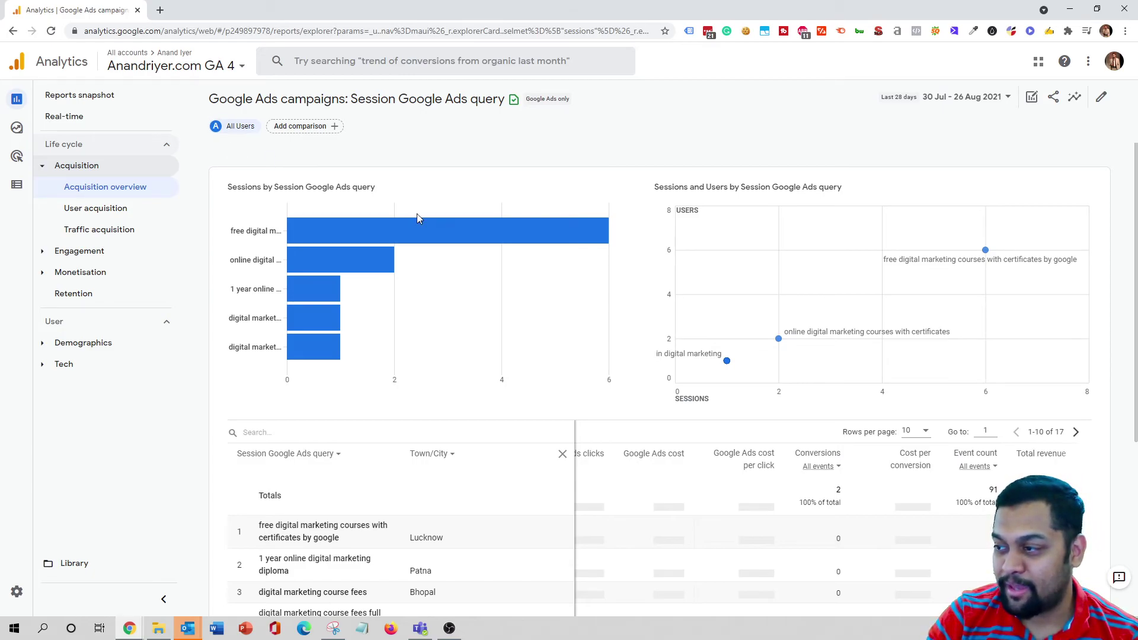
# - Browse the secondary dimension picker through Page / screen, Acquisition and Session Acquisition categories
pyautogui.moveTo(399, 295)
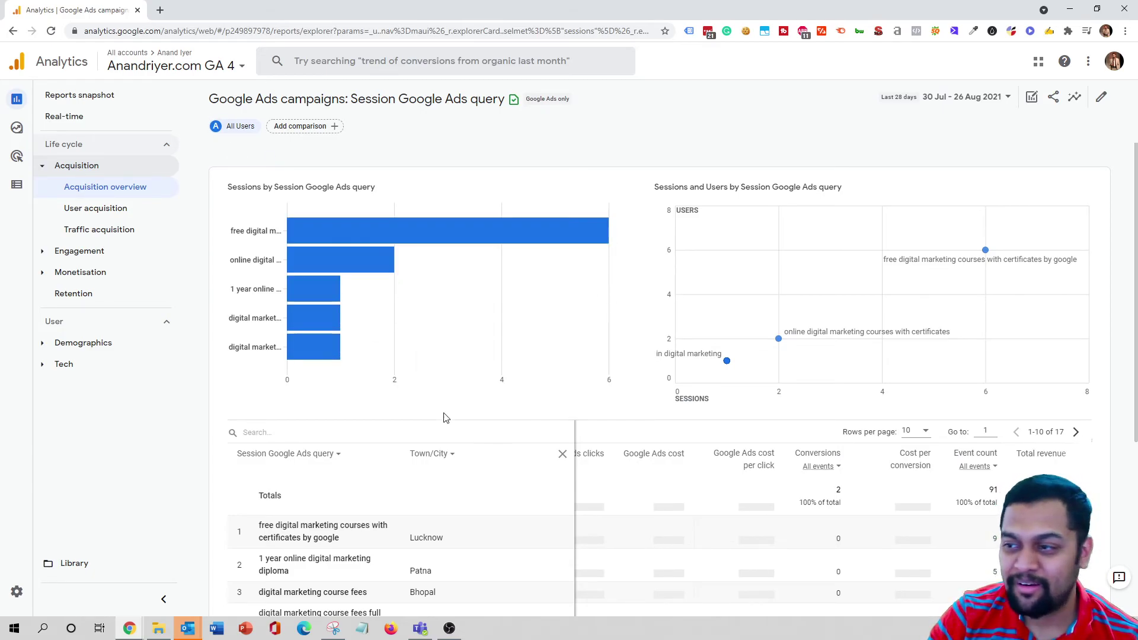
pyautogui.click(432, 455)
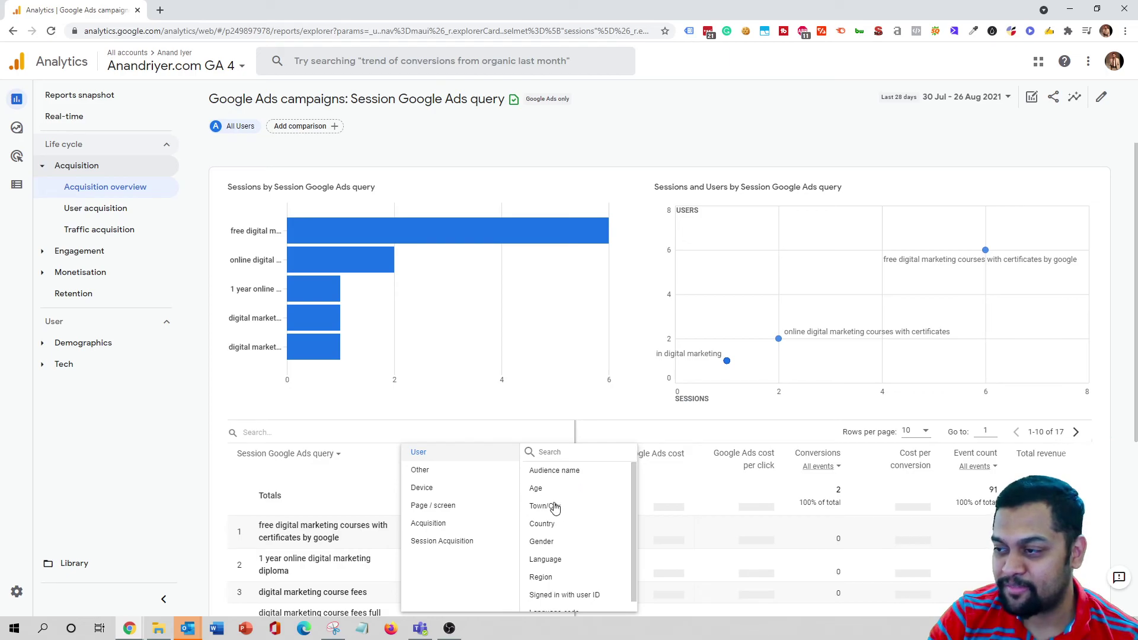
pyautogui.scroll(-1, 582, 533)
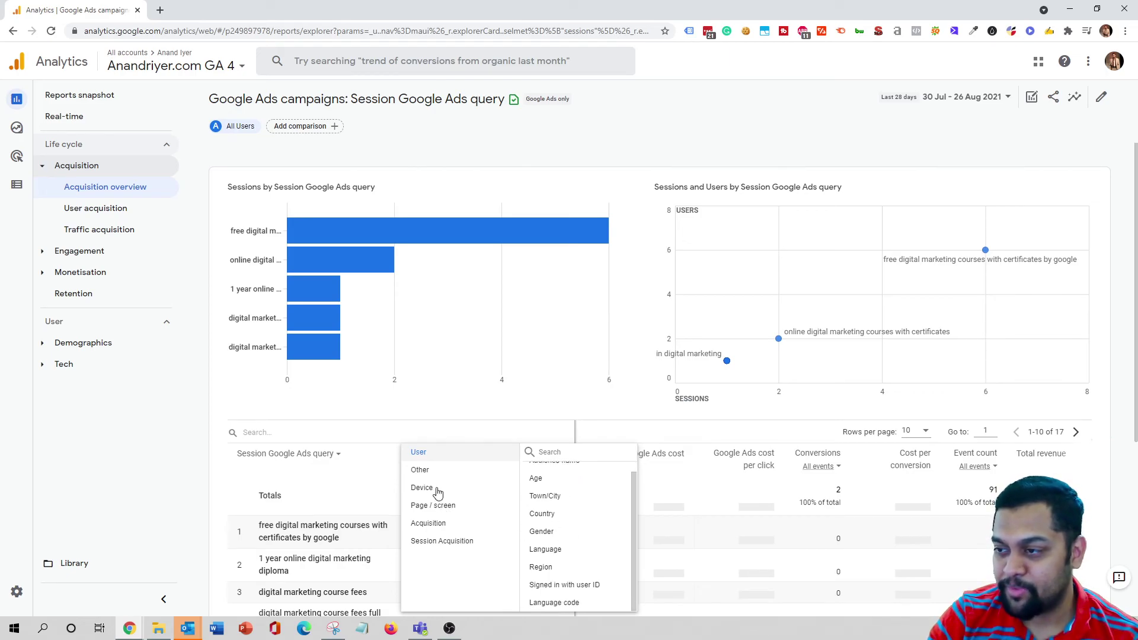
pyautogui.click(512, 508)
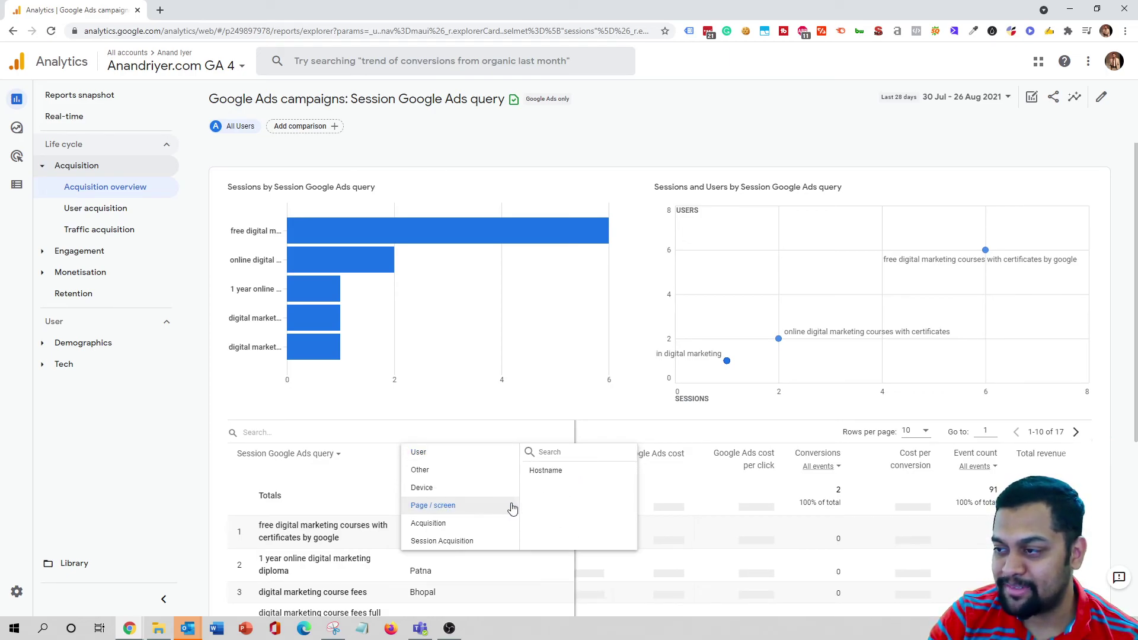
pyautogui.click(438, 525)
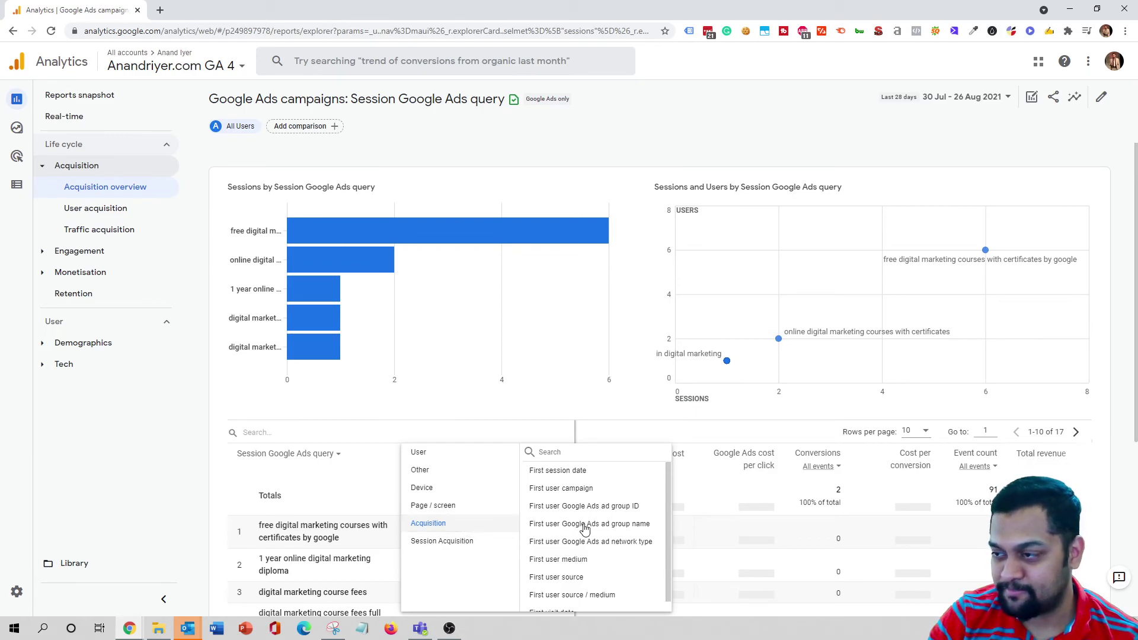
pyautogui.click(453, 544)
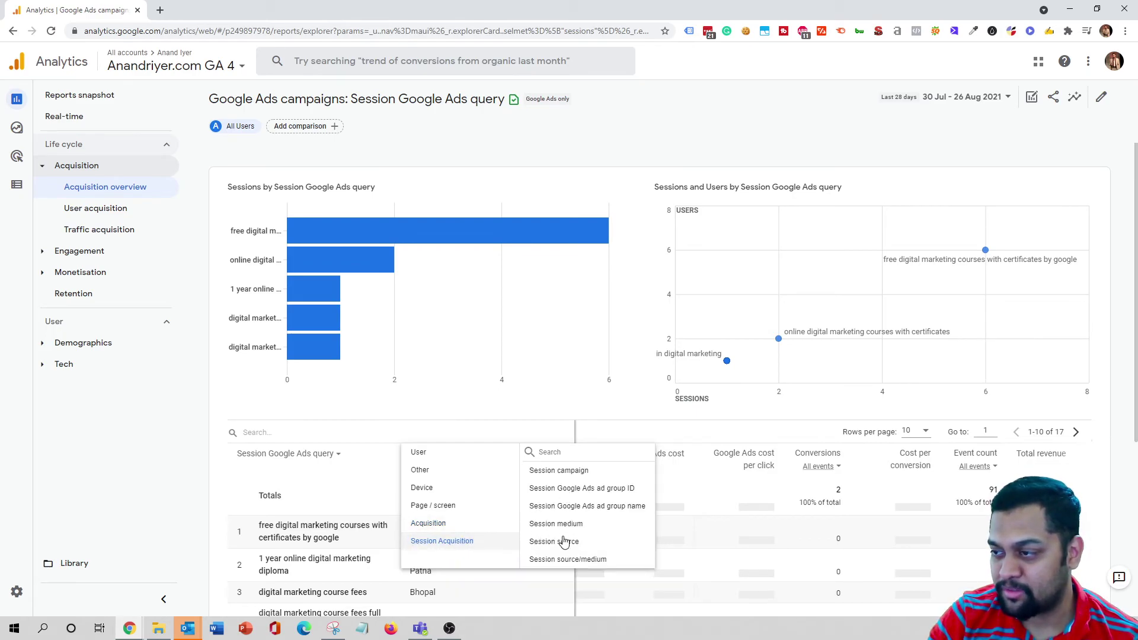